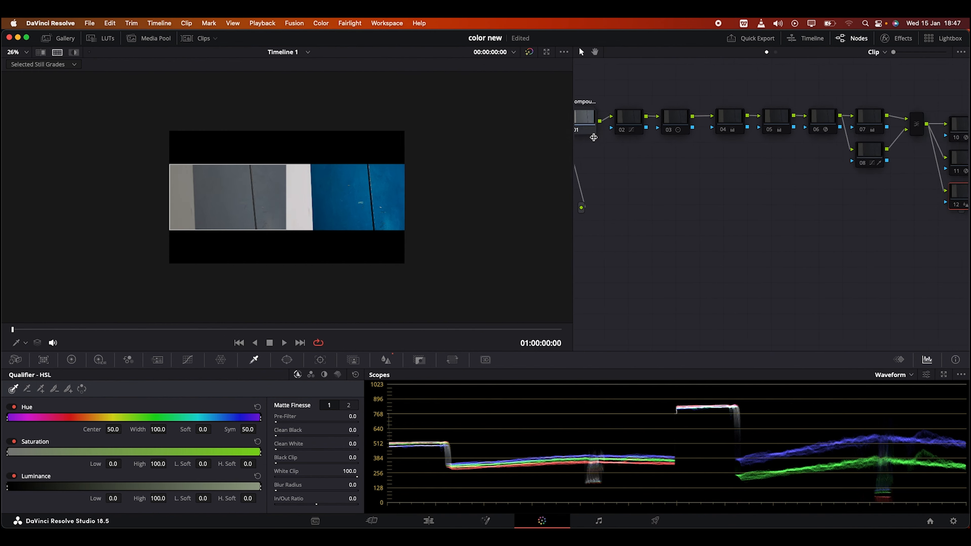
Turn off the side-by-side comparison on a frame showing the woman and widen the node graph to fit the whole node chain
left_click(364, 330)
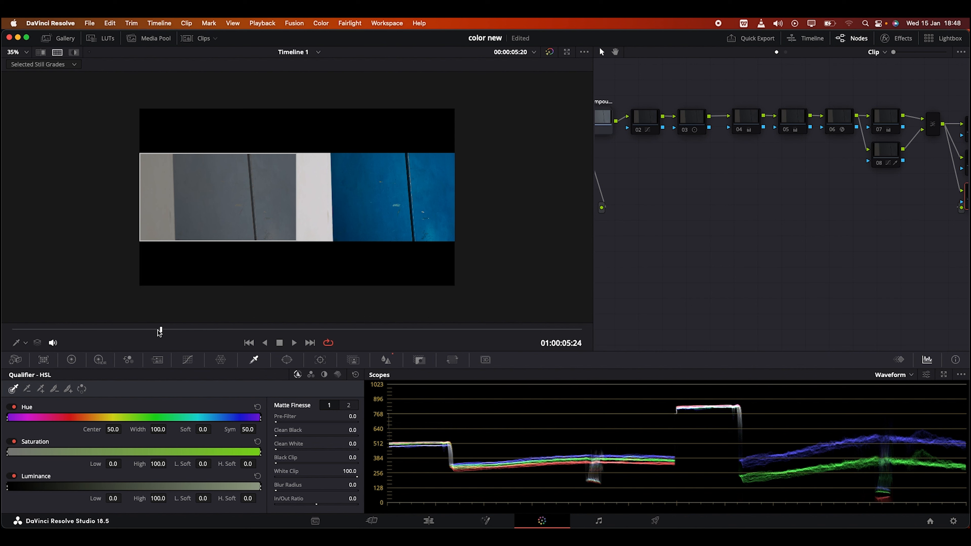
scroll(190, 211, "up", 5)
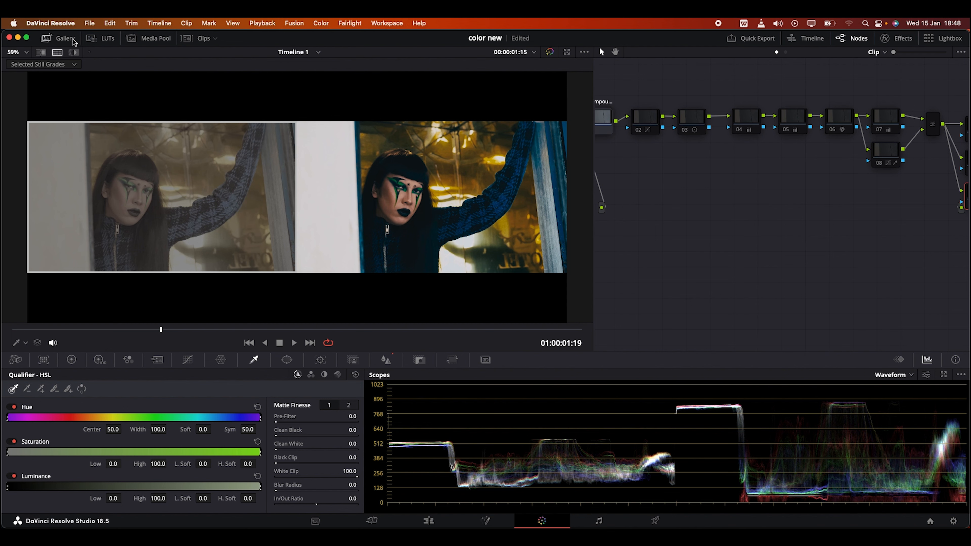
left_click(65, 38)
left_click(65, 38)
left_click_drag(594, 224, 283, 224)
left_click(42, 53)
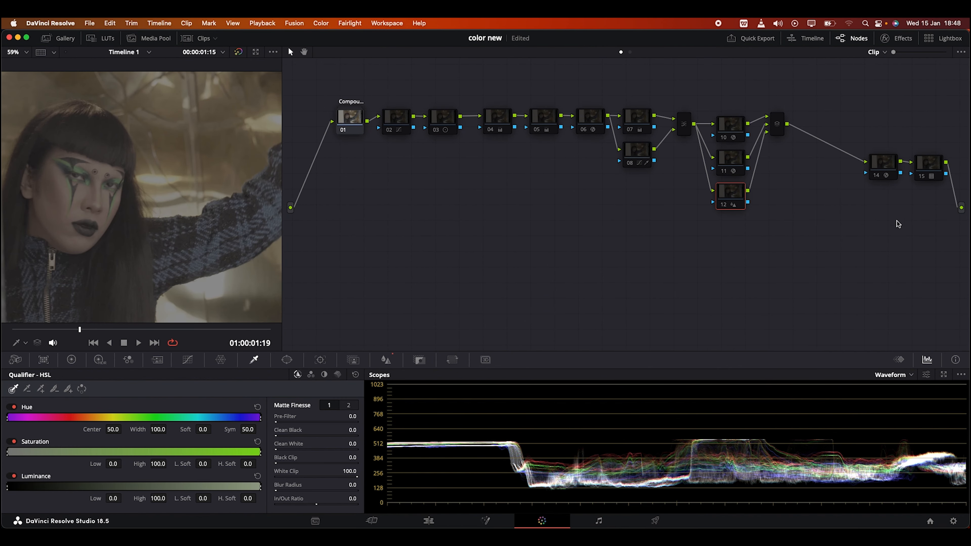
Enable node 14 and review its Color Space Transform settings
left_click(880, 175)
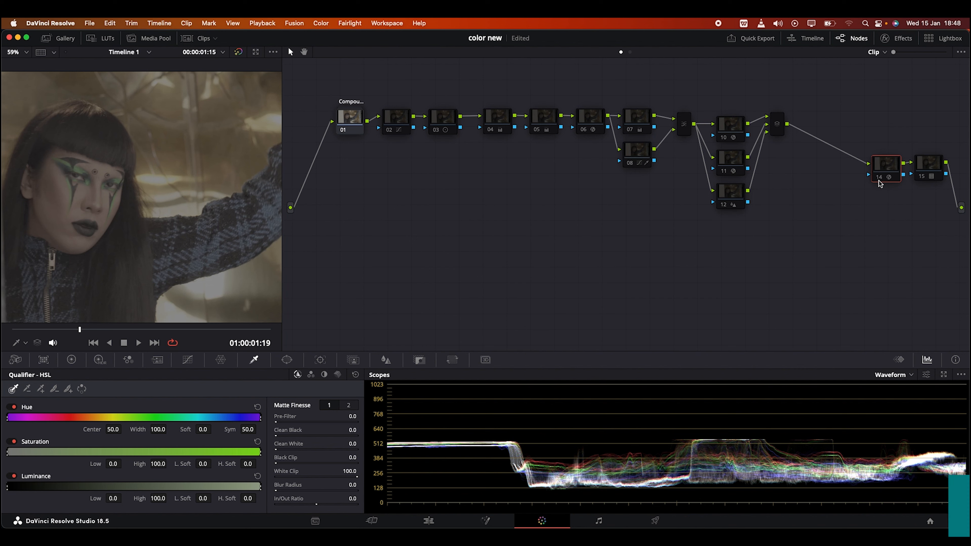
left_click(878, 177)
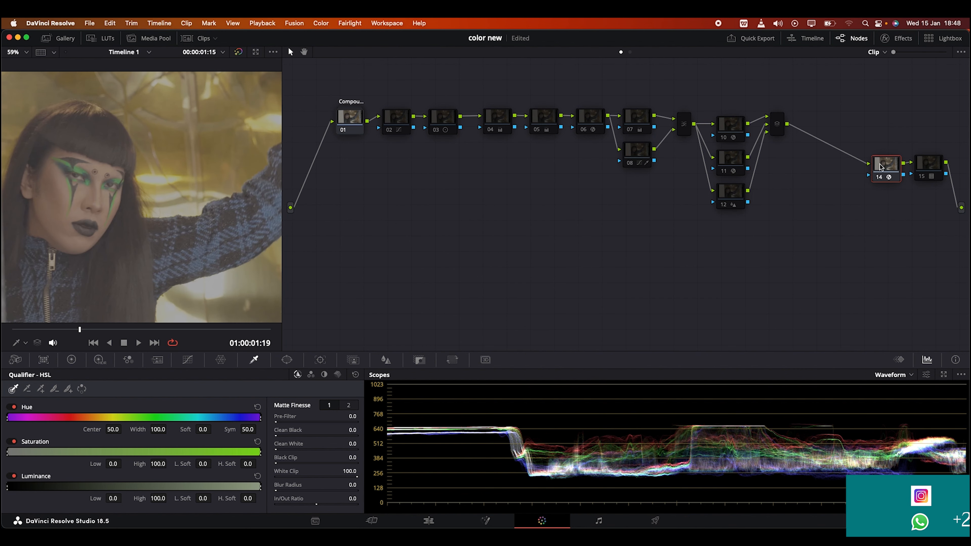
left_click(896, 39)
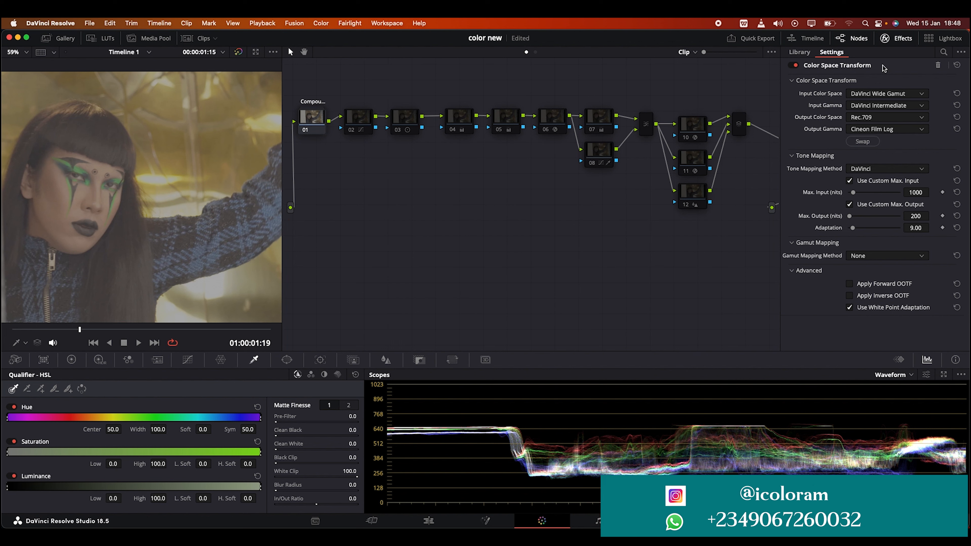
left_click(887, 39)
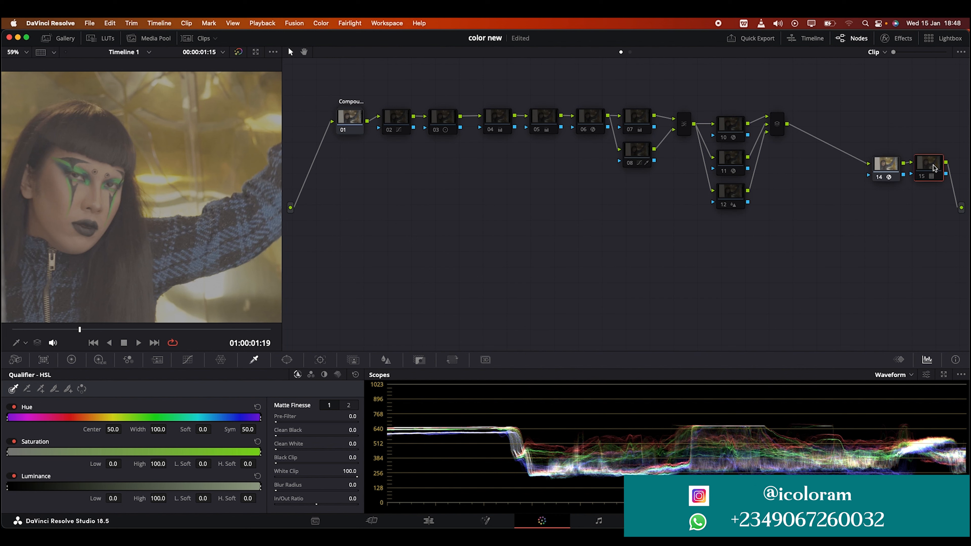
Enable node 15 and check which Film Looks LUT is assigned to it
left_click(921, 178)
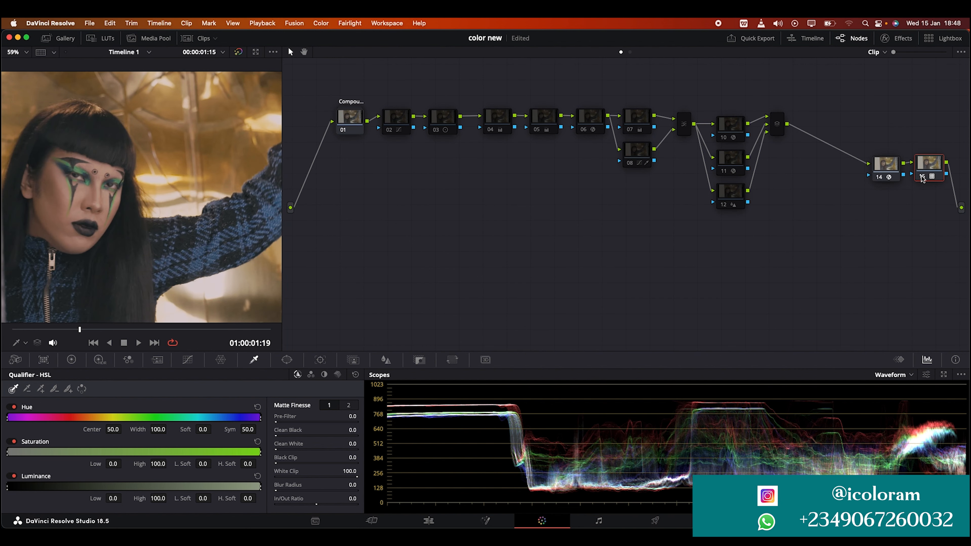
right_click(922, 170)
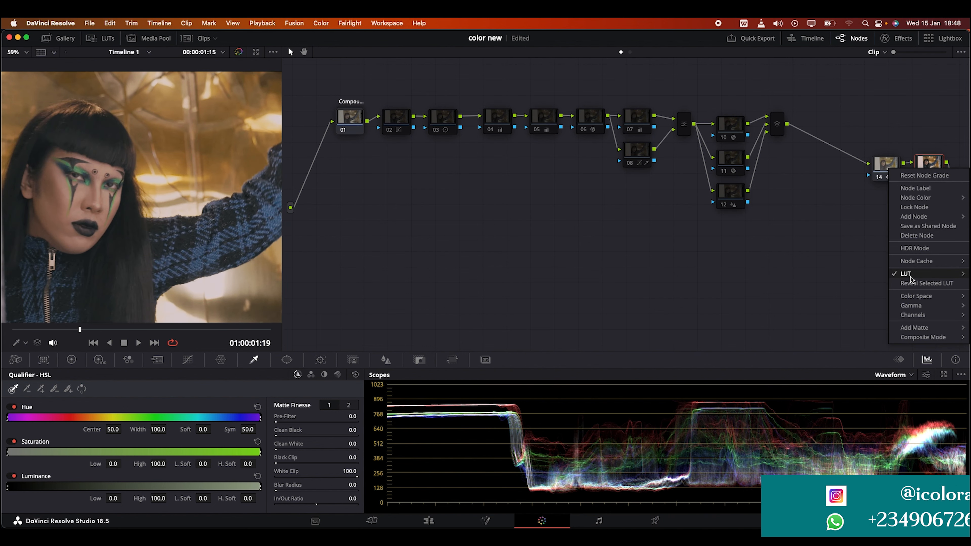
mouse_move(910, 274)
mouse_move(803, 294)
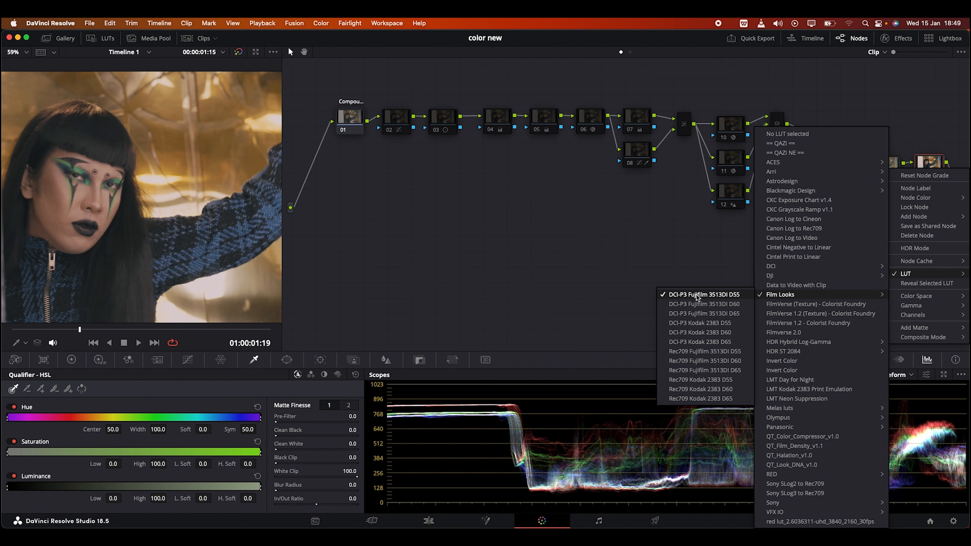
left_click(665, 265)
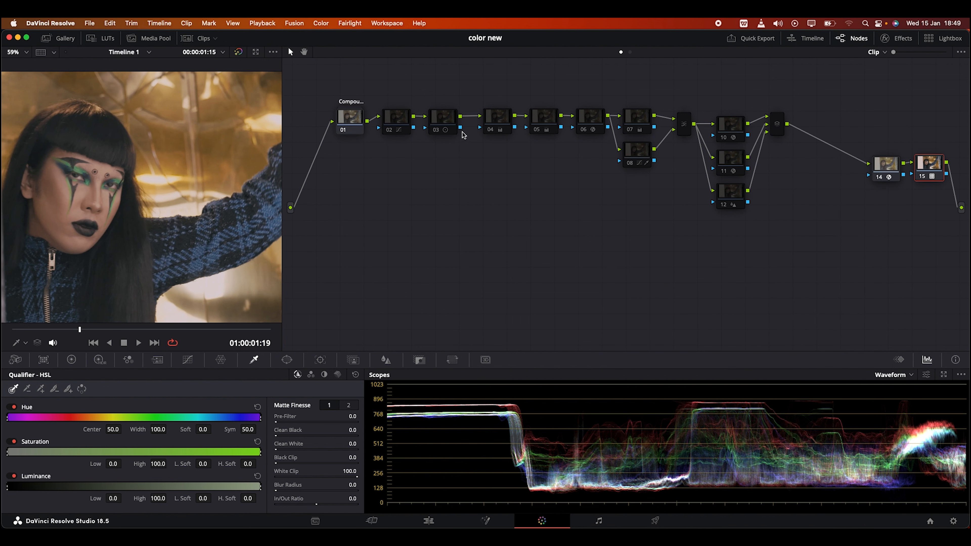
Enable node 02 and show its custom curve, with more room given to the viewer
left_click(395, 117)
left_click(388, 128)
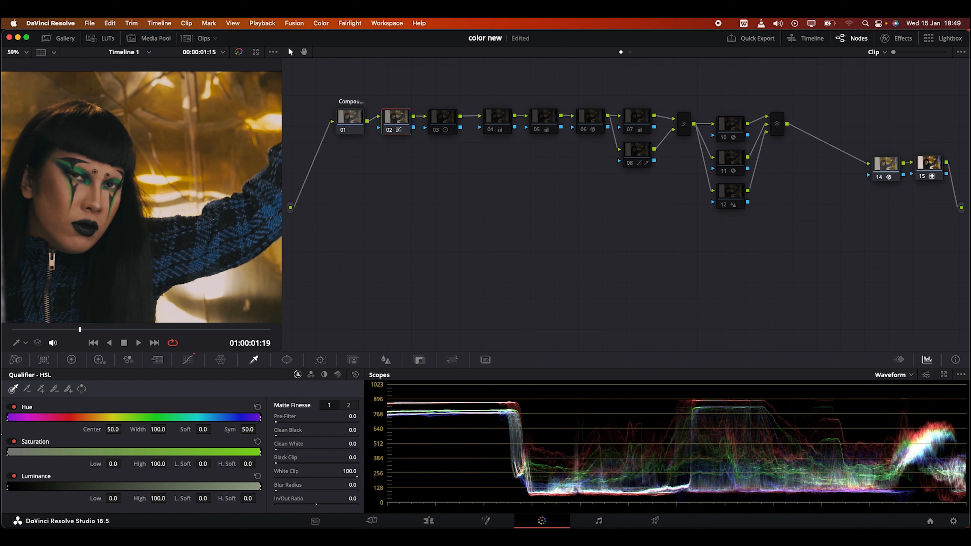
left_click(191, 361)
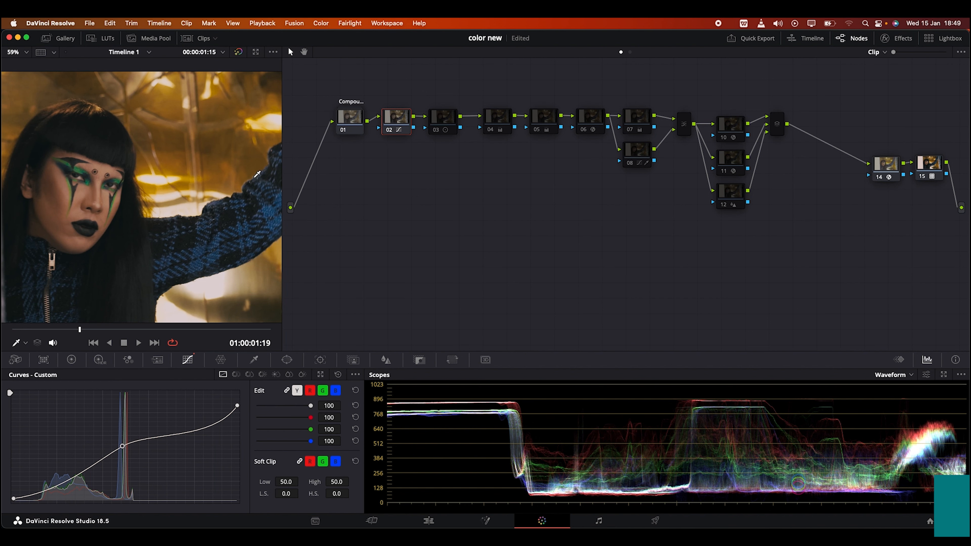
left_click_drag(287, 177, 407, 170)
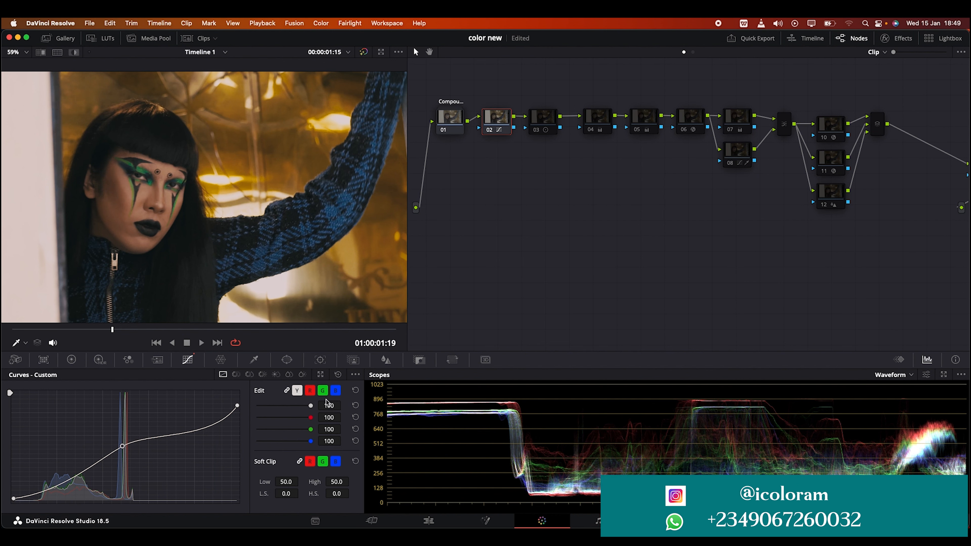
Turn on editable splines for node 02's custom curve and reveal the black point's handle
left_click(355, 374)
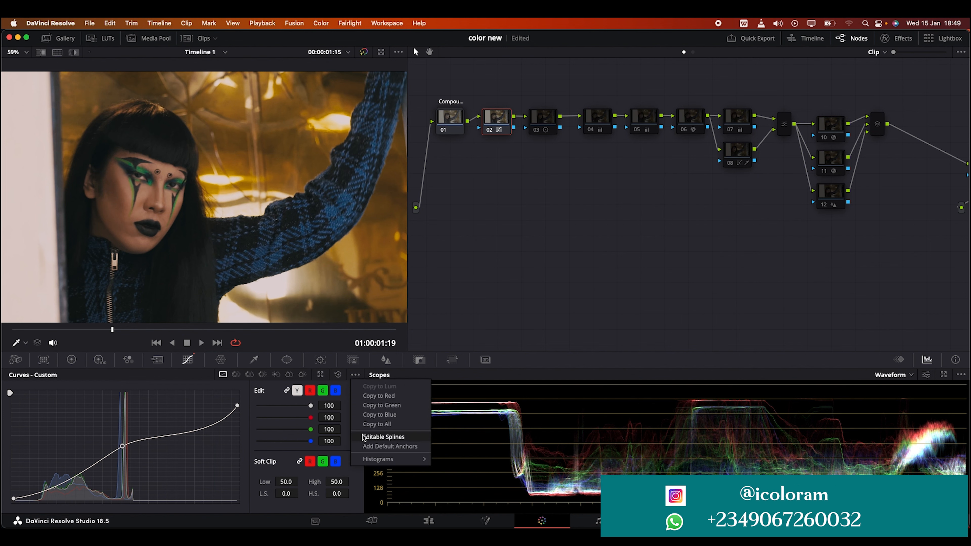
left_click(383, 436)
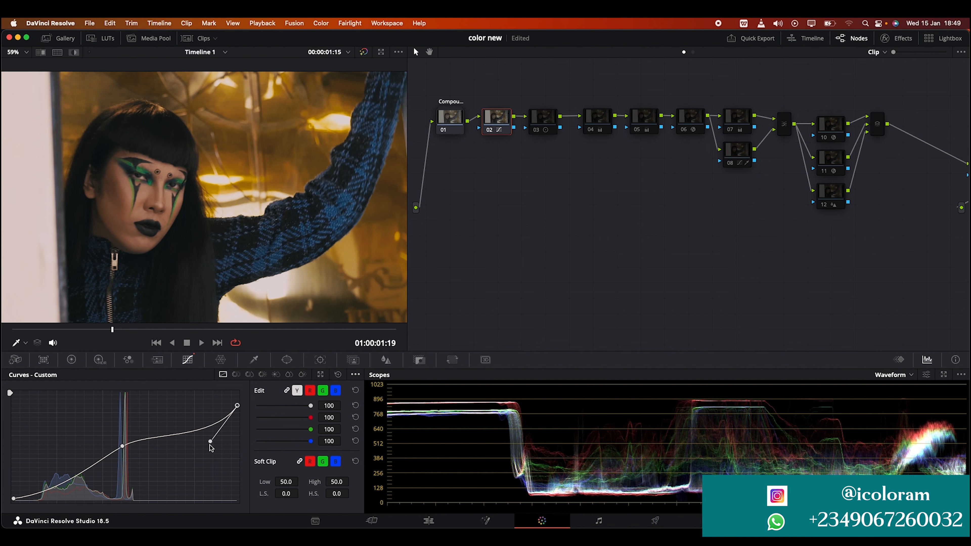
left_click(14, 499)
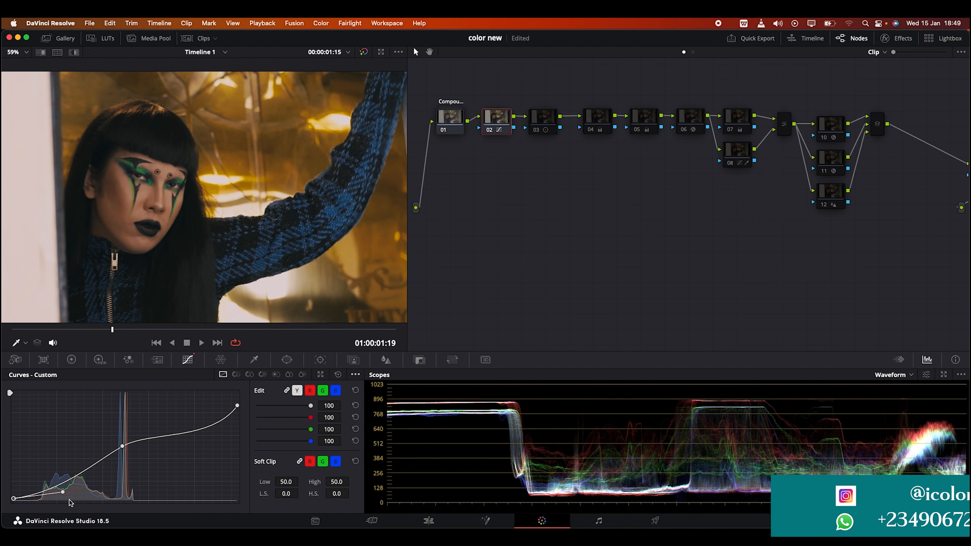
Enable node 03 and show its contrast and pivot settings in the primaries color wheels
left_click(544, 122)
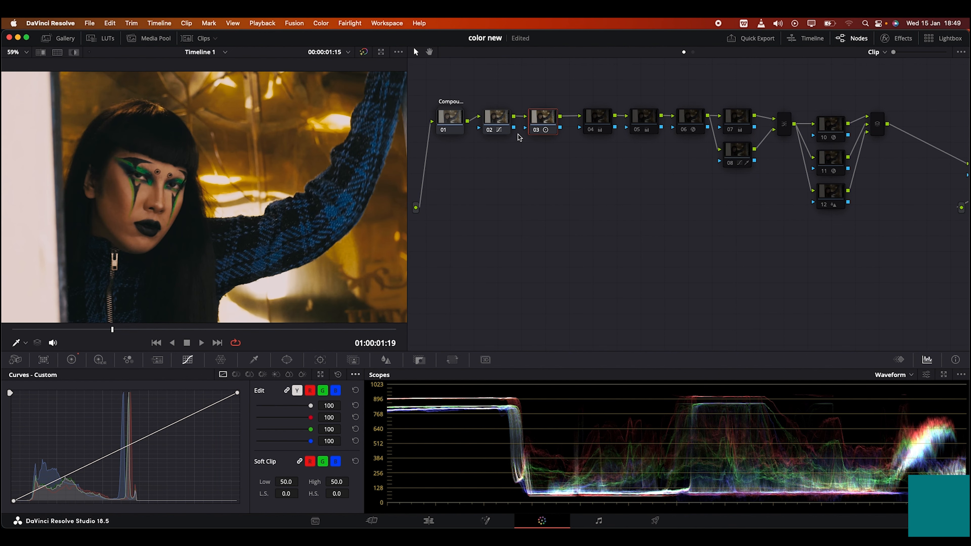
left_click(73, 360)
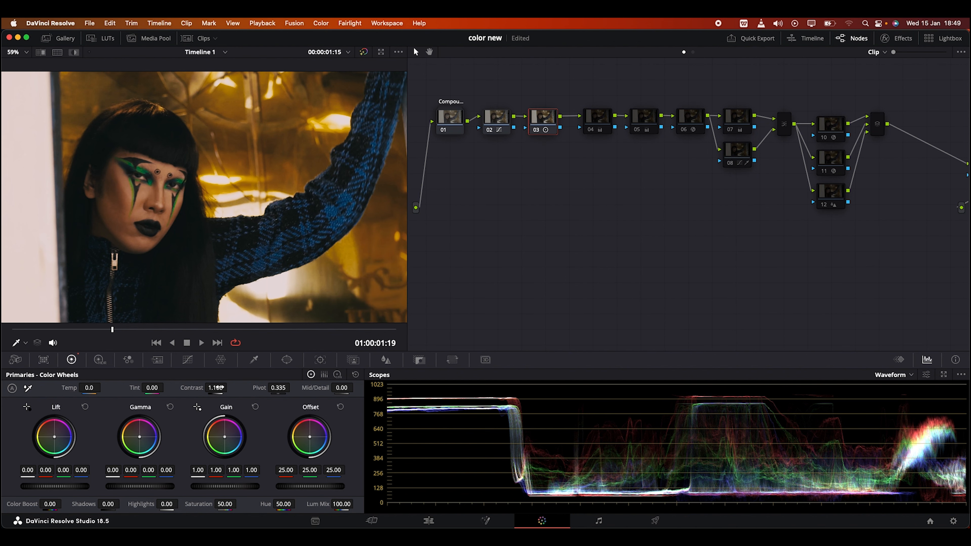
Enable node 04 and check its color space and gamma options without changing them
left_click(596, 122)
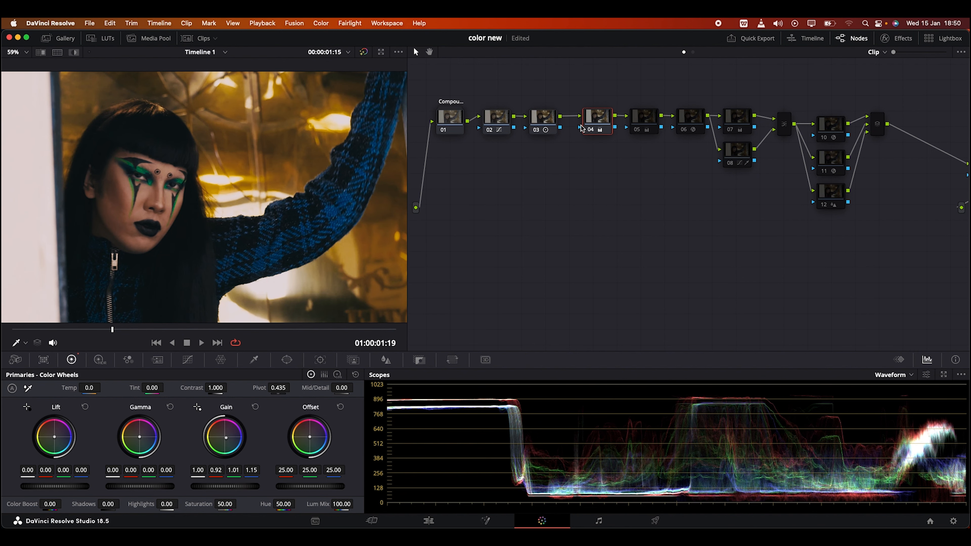
right_click(597, 120)
mouse_move(631, 246)
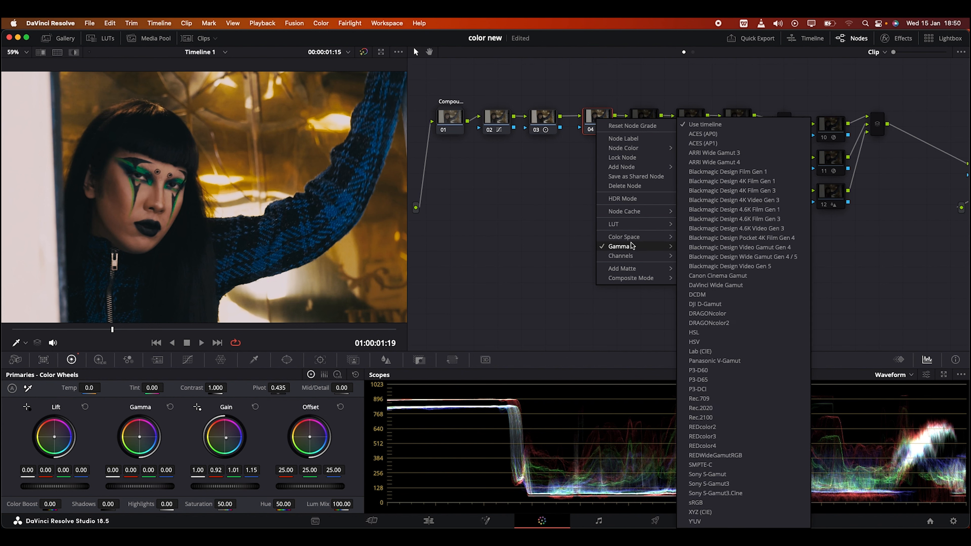
left_click(410, 281)
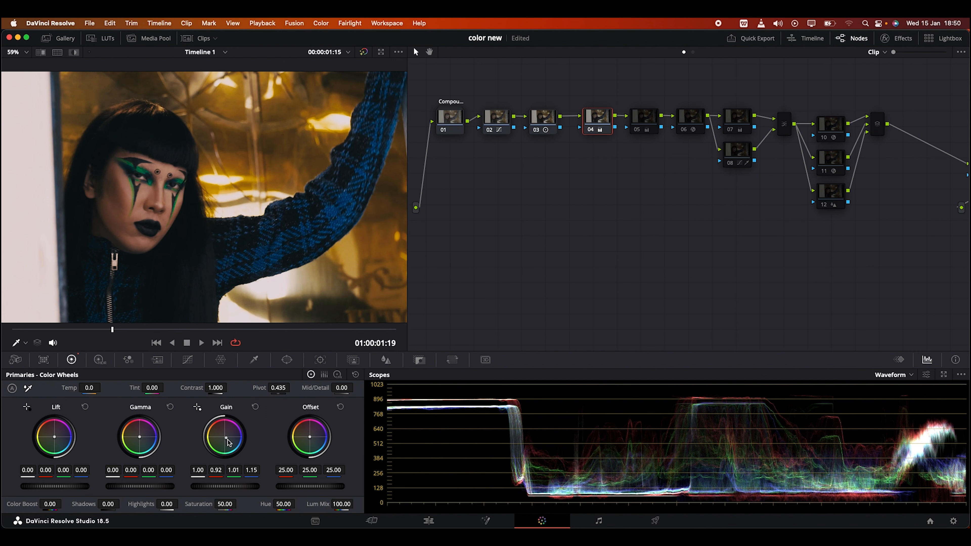
Reset node 04's Gain wheel to compare the image, and undo the reset
left_click(256, 406)
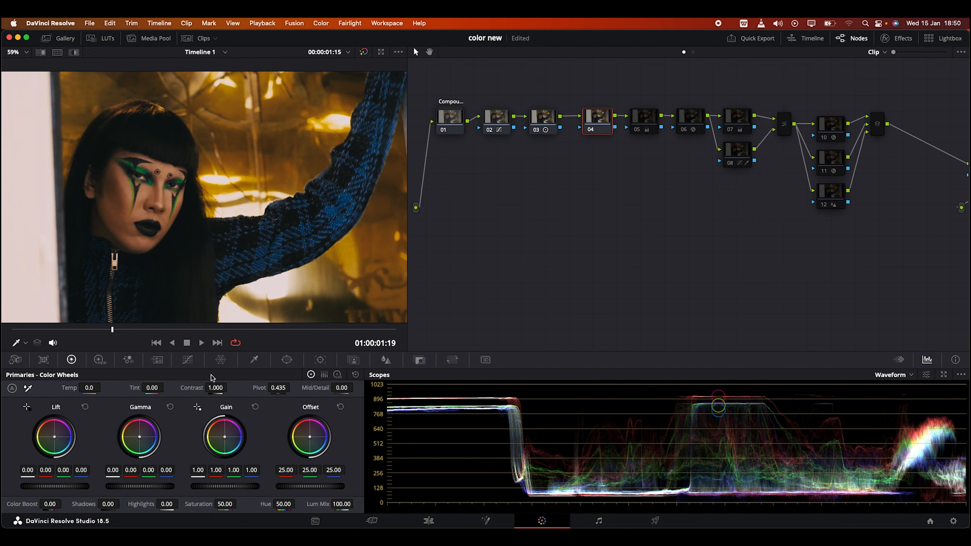
key("super+z")
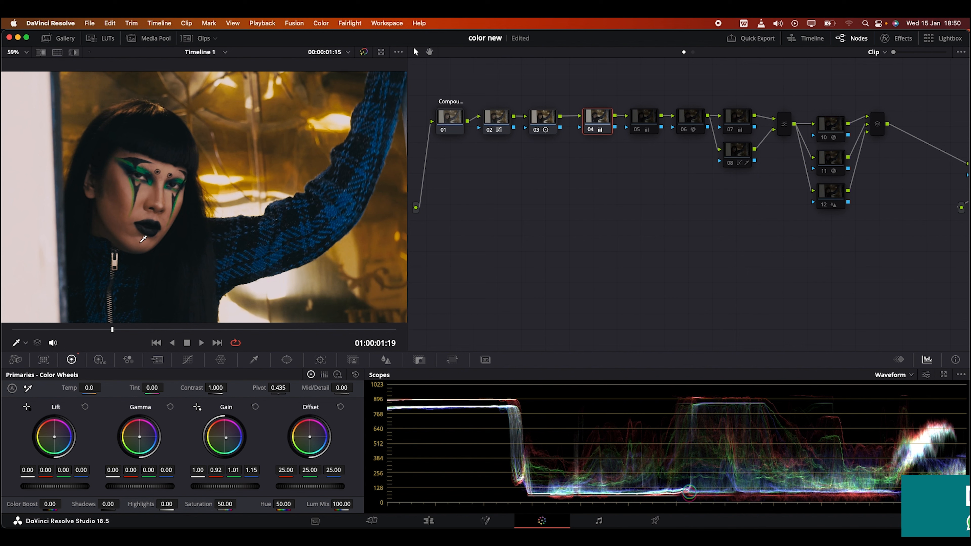
Enable node 05 and move the playhead back to 01:00:01:07 to check the saturation on the blue door
left_click(636, 130)
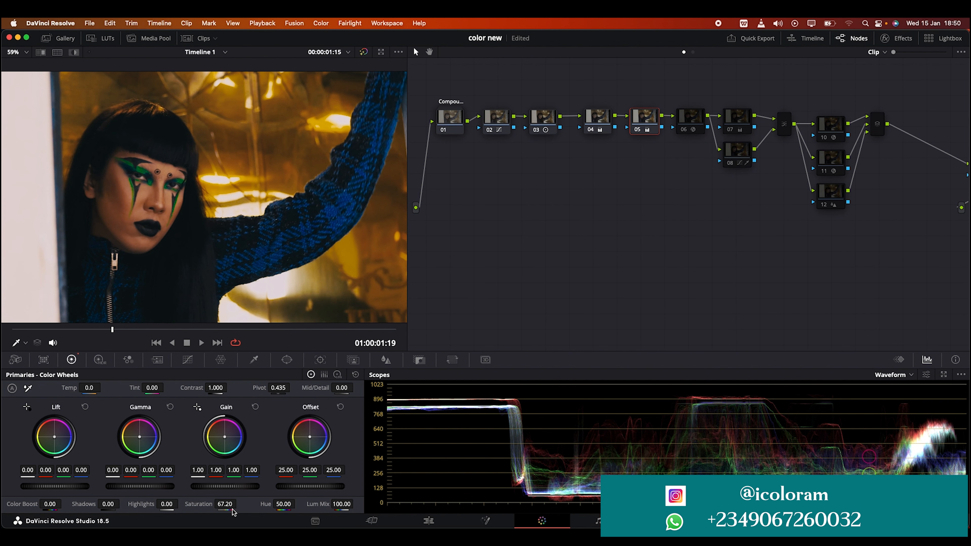
left_click(269, 329)
left_click_drag(269, 329, 87, 329)
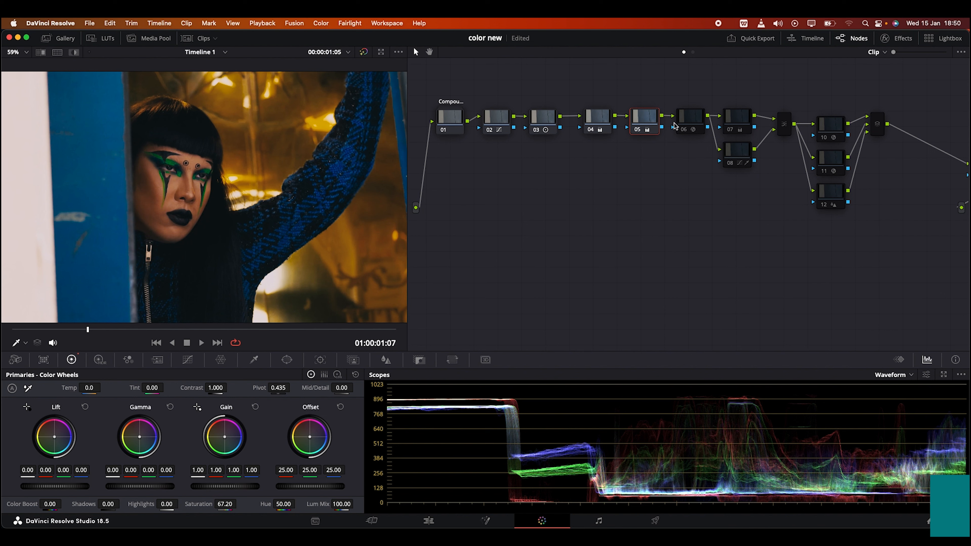
Enable node 06, review its IC_TETRA_v1_0 DCTL settings, and compare the image with the node off and on
left_click(684, 120)
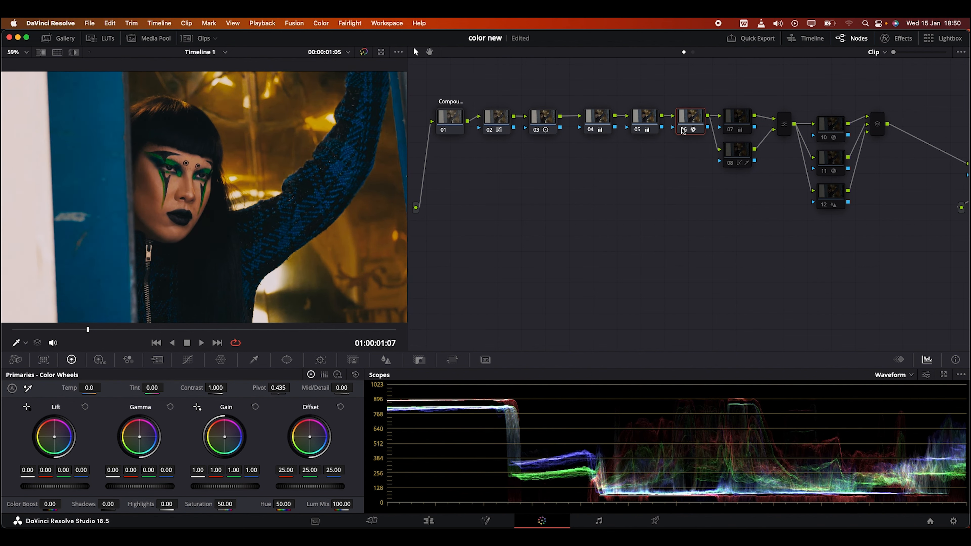
left_click(887, 40)
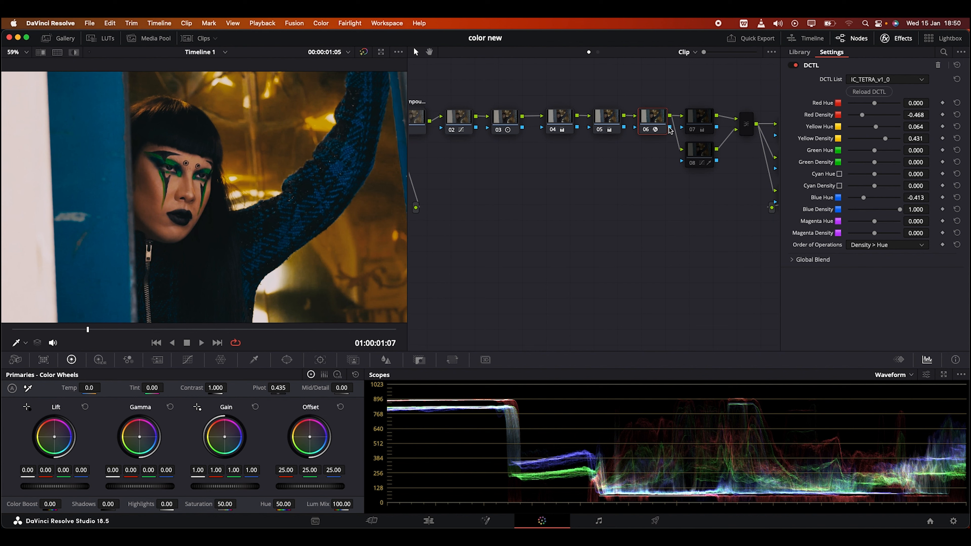
left_click(645, 130)
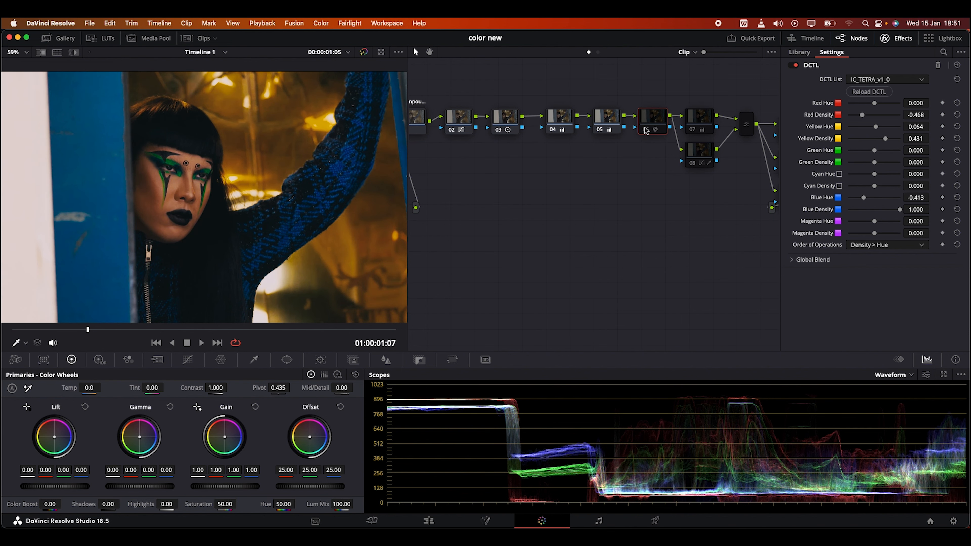
left_click(646, 130)
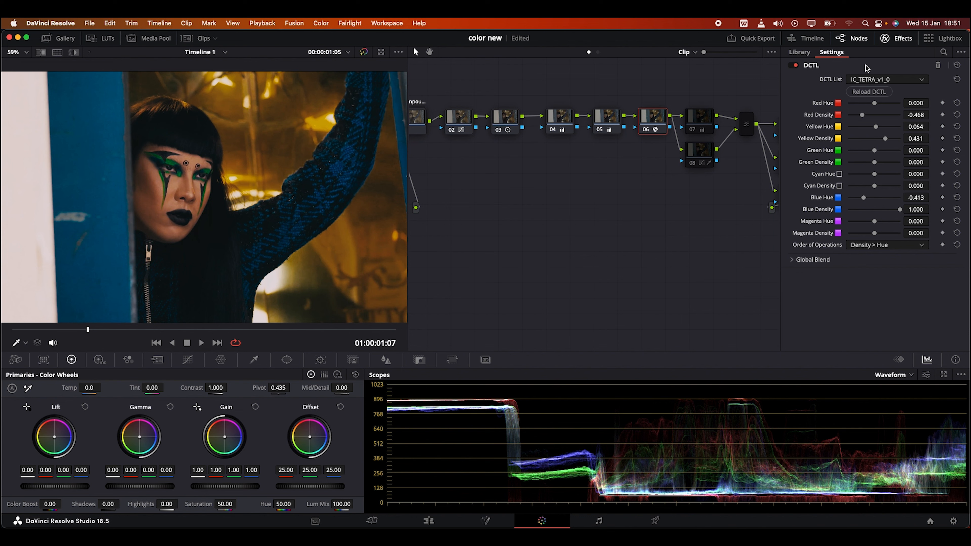
left_click(885, 38)
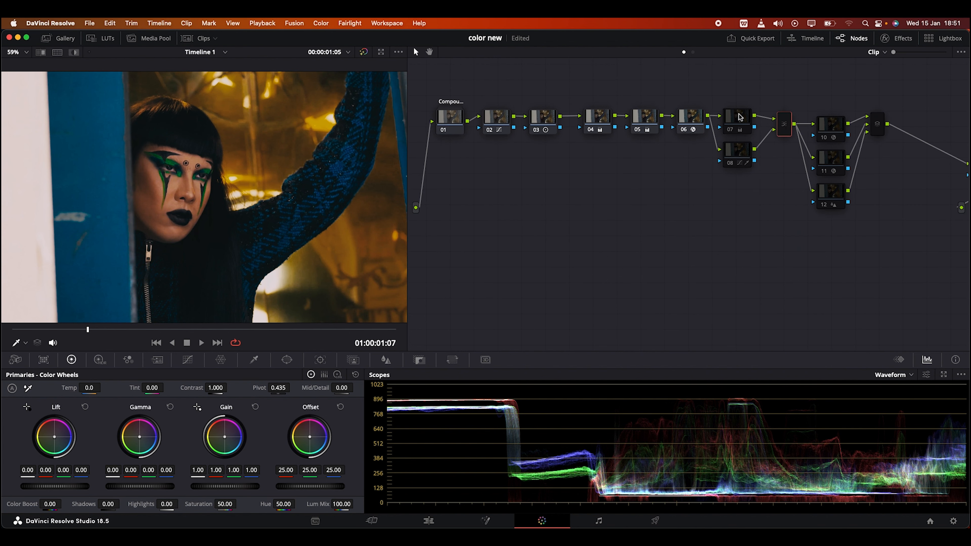
Enable the parallel nodes 07 and 08
left_click(729, 163)
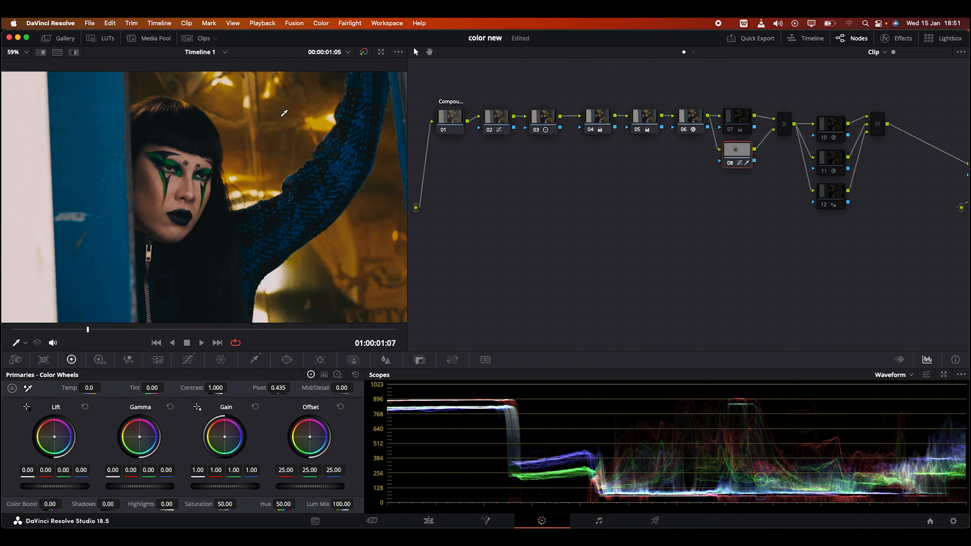
left_click(730, 120)
key("super+d")
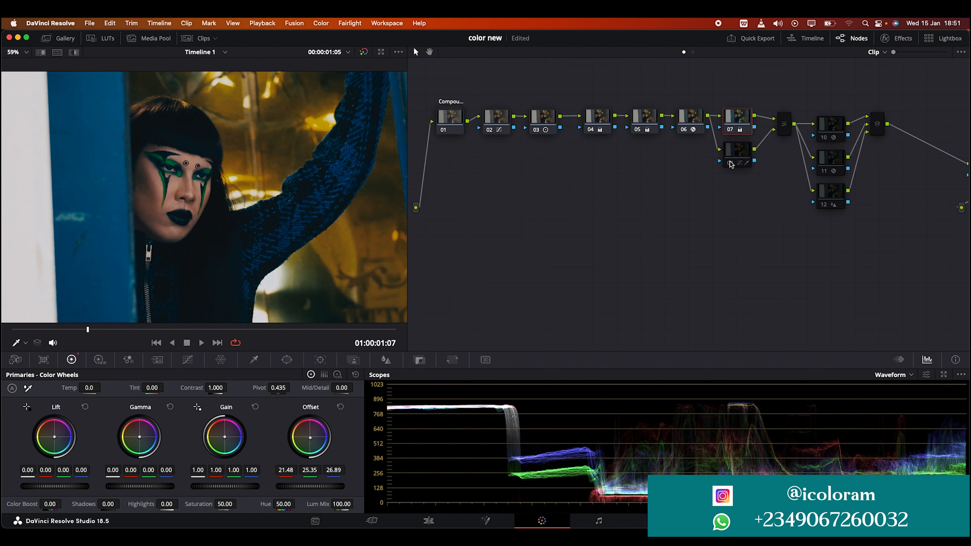
mouse_move(729, 165)
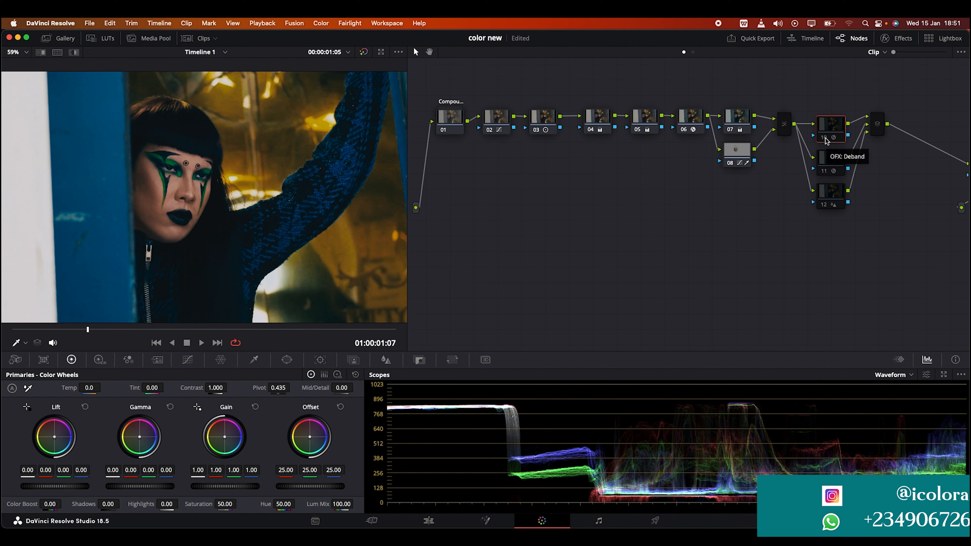
Enable node 10 and review its Deband effect settings
left_click(827, 140)
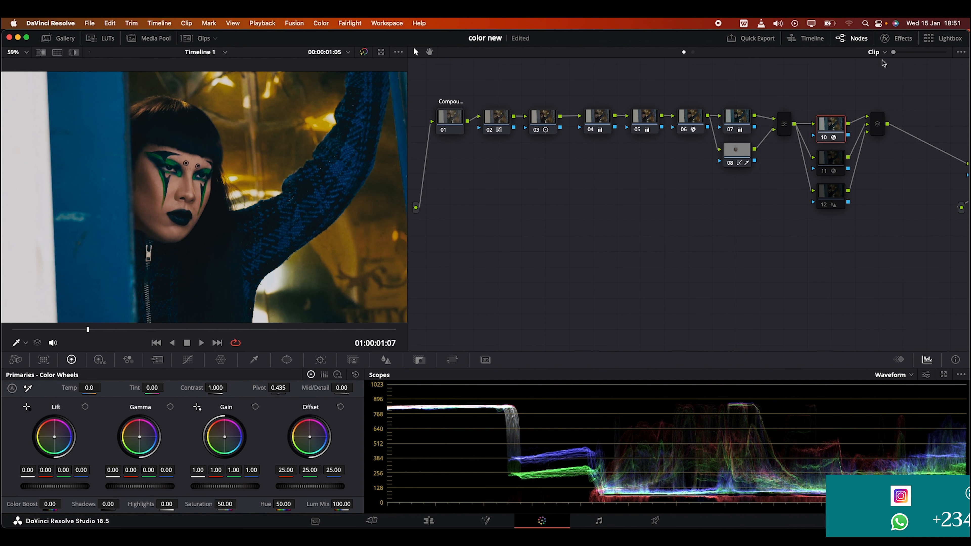
left_click(887, 41)
left_click(887, 41)
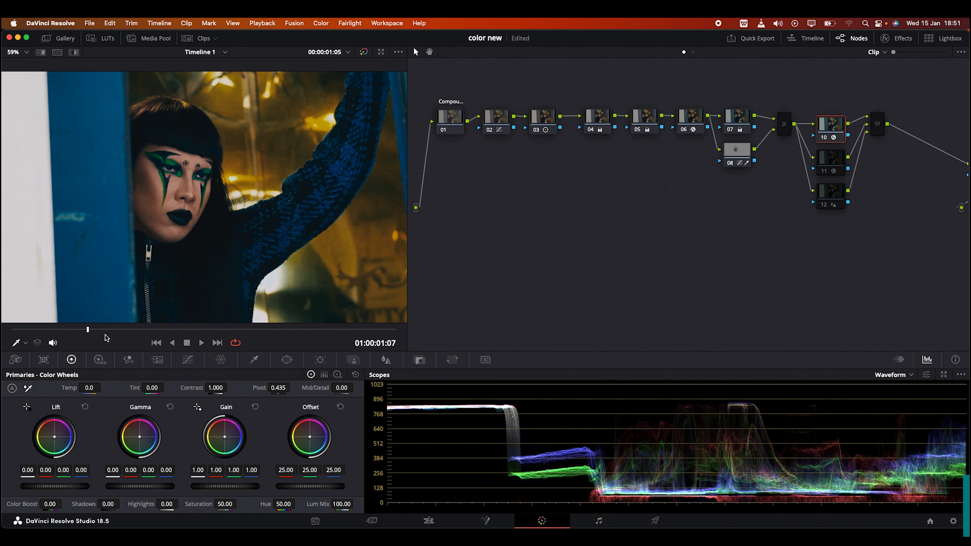
Enable node 11, review its Contrast Pop settings, and enable node 12
left_click(827, 167)
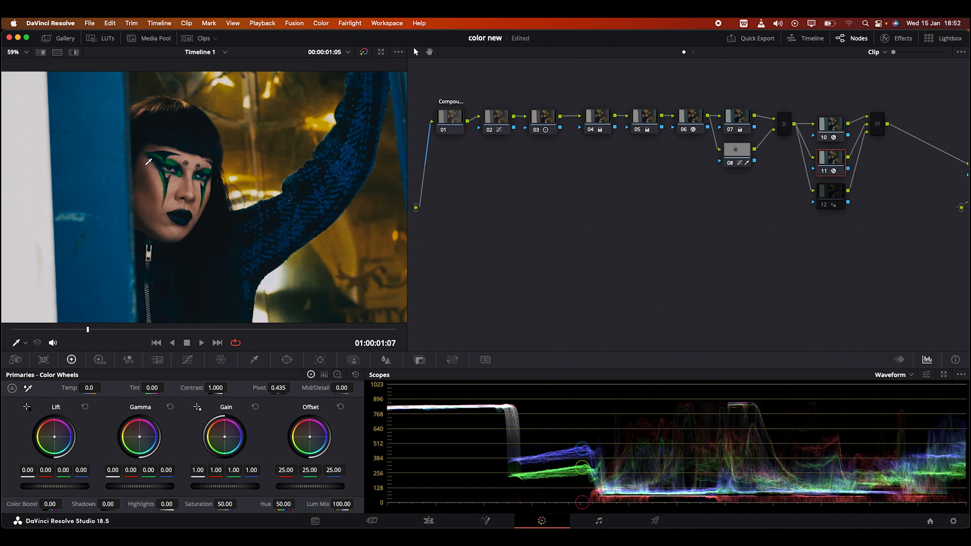
left_click(907, 44)
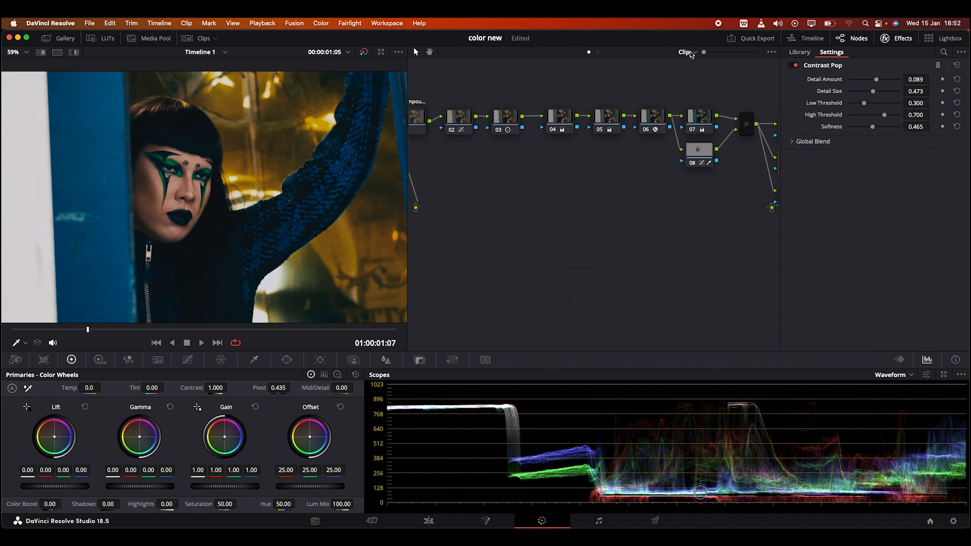
left_click(893, 38)
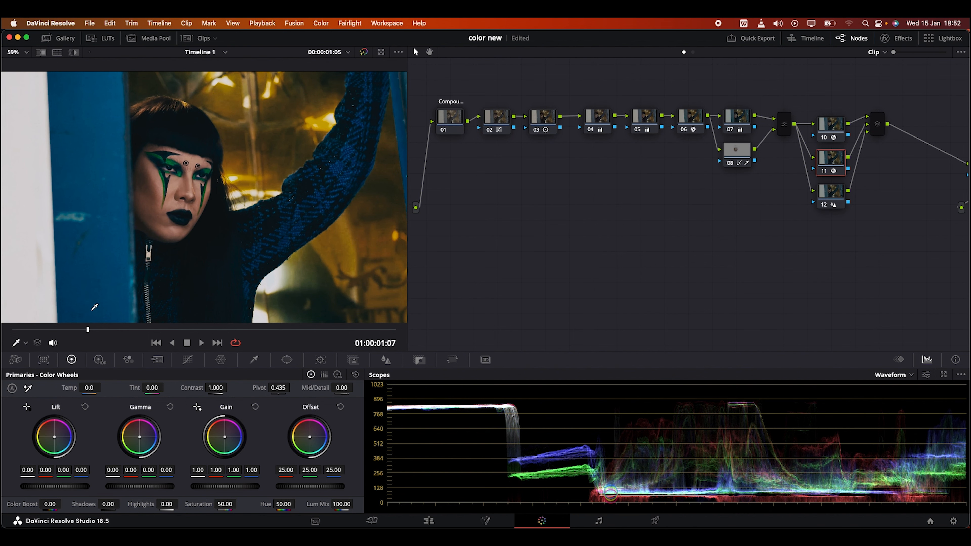
Scrub the graded clip back to its start and move nodes 14 and 15 closer to the mixer after nodes 10 to 12
left_click_drag(18, 331, 451, 291)
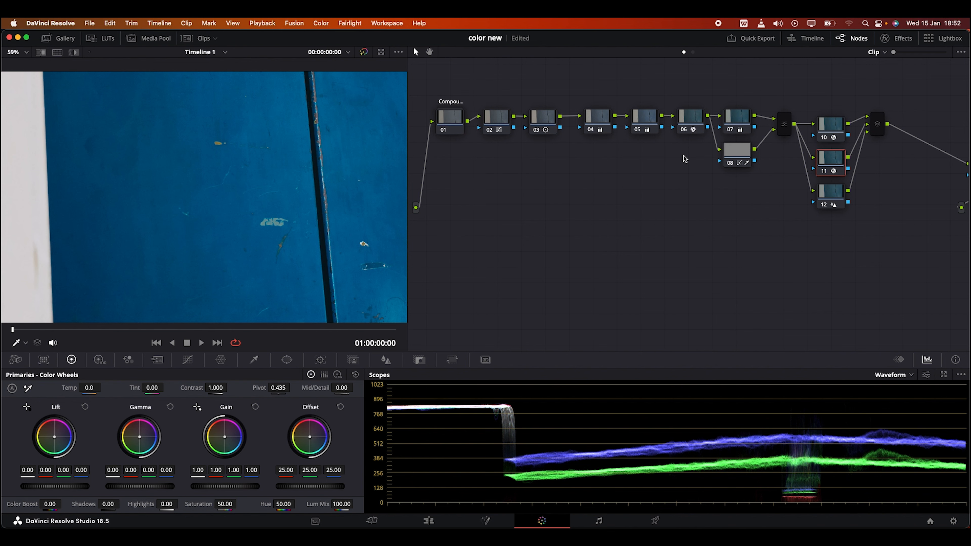
left_click_drag(408, 152, 248, 150)
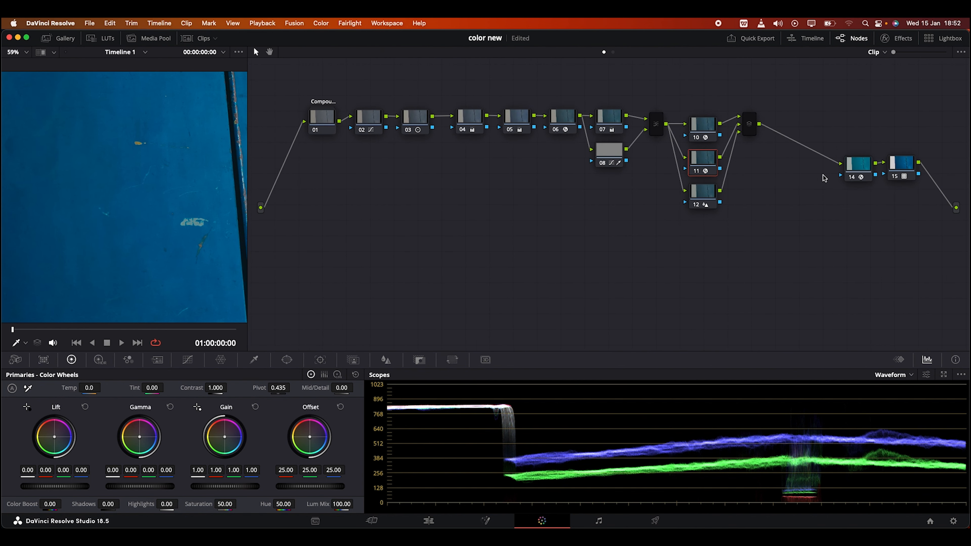
left_click_drag(901, 192, 806, 129)
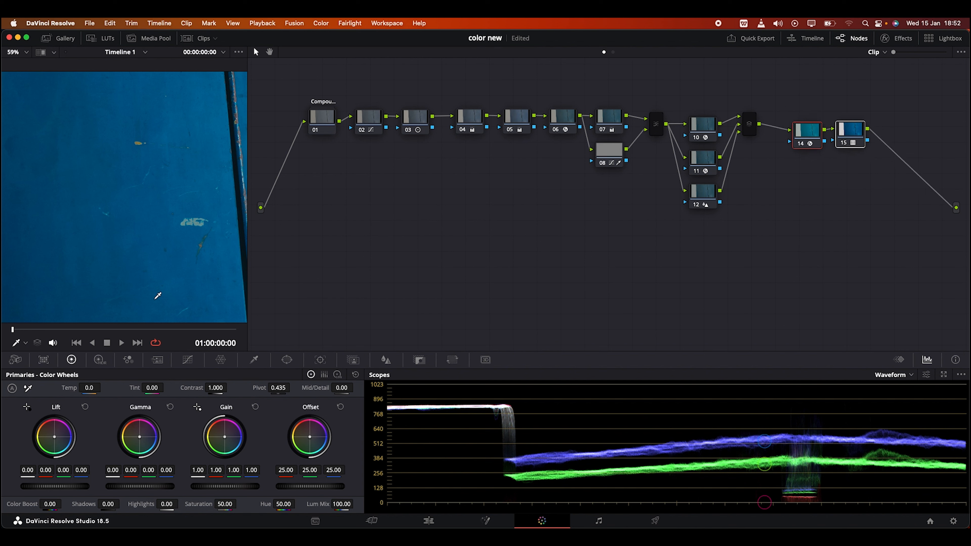
Move the playhead to 01:00:01:03 on the woman's face and disable node 06 to compare the image without it
left_click(97, 328)
left_click(52, 328)
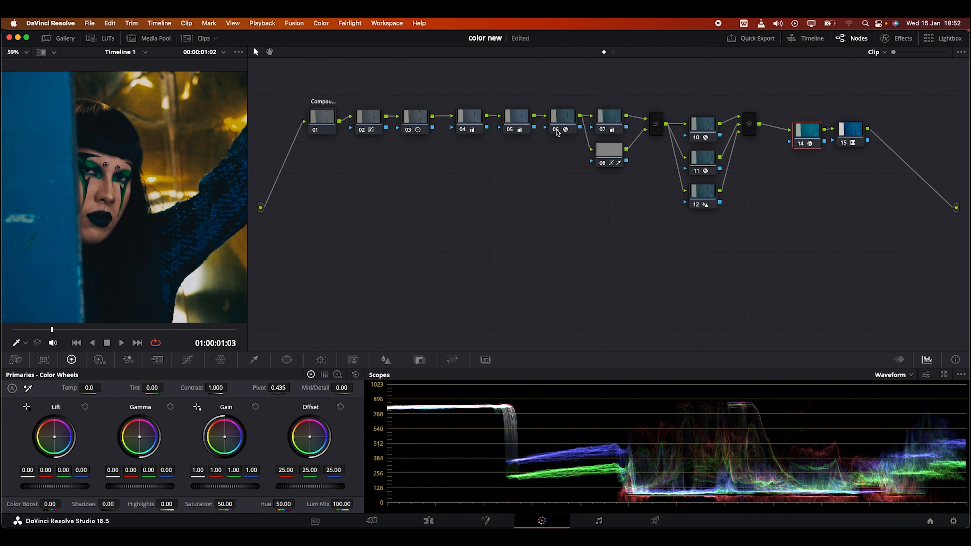
left_click(556, 130)
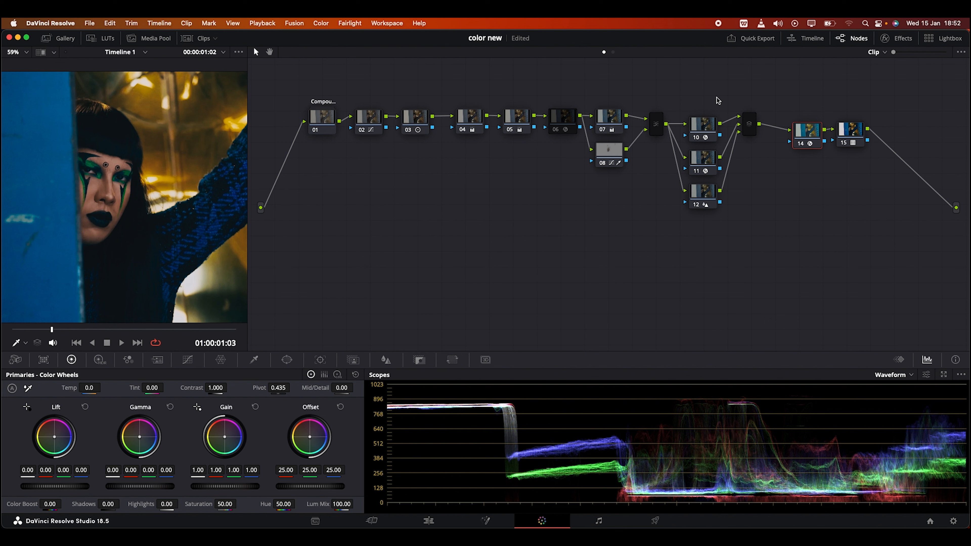